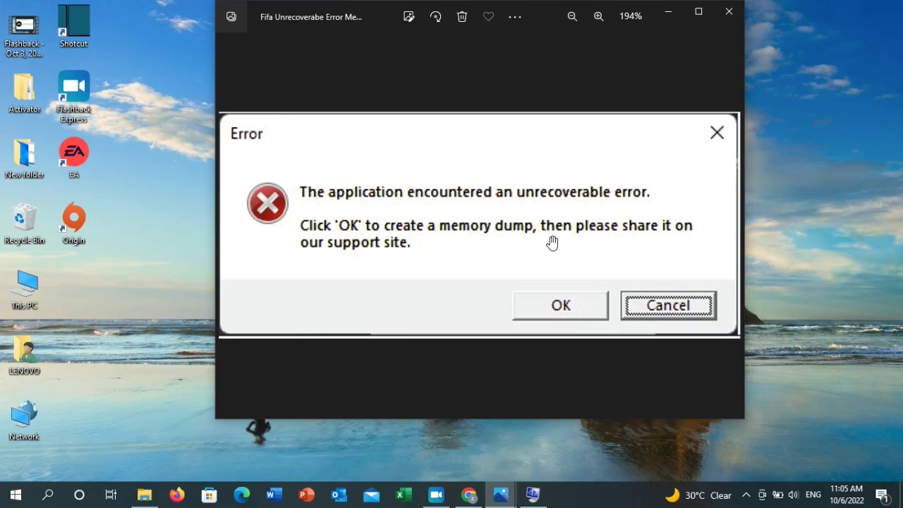
Run the EA app as administrator, launch Origin, then close the EA app window.
right_click(79, 160)
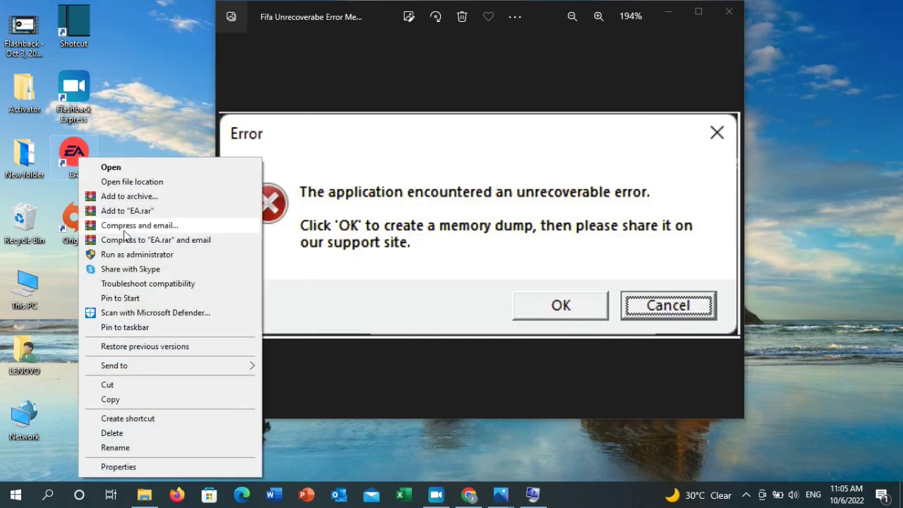
left_click(137, 254)
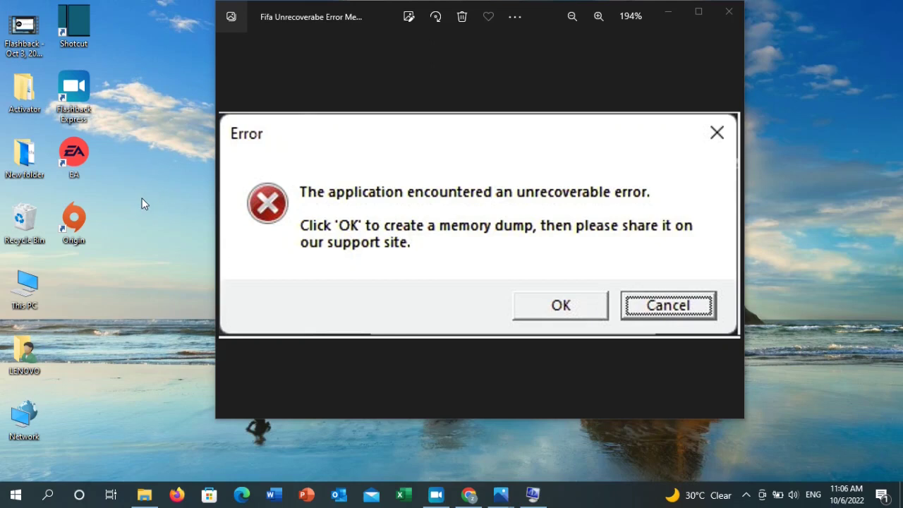
double_click(79, 221)
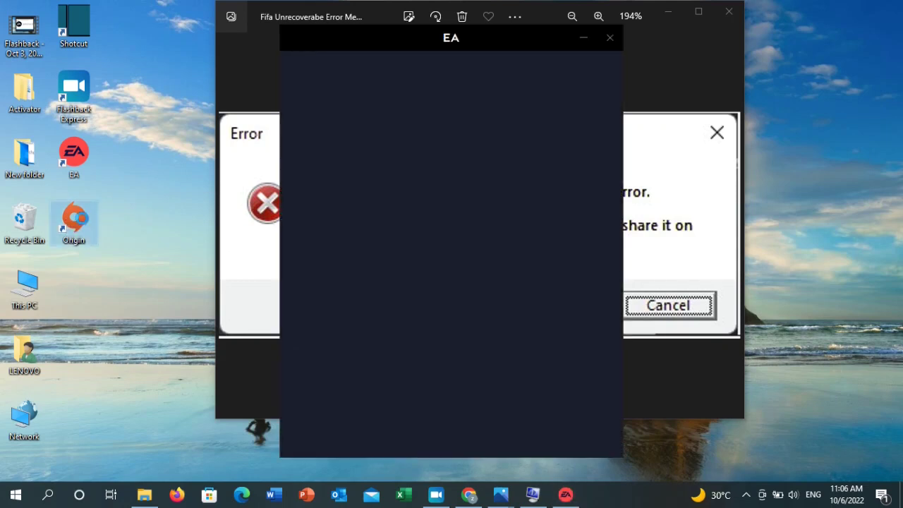
right_click(83, 223)
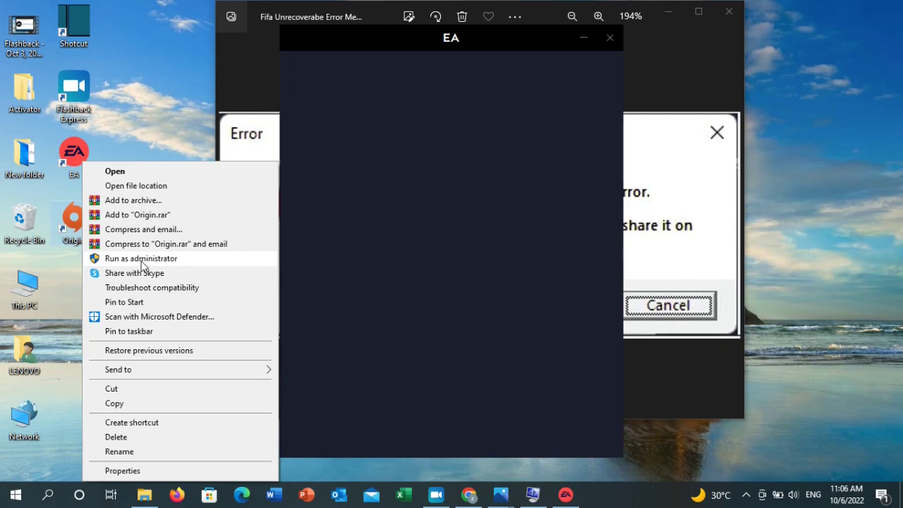
left_click(173, 81)
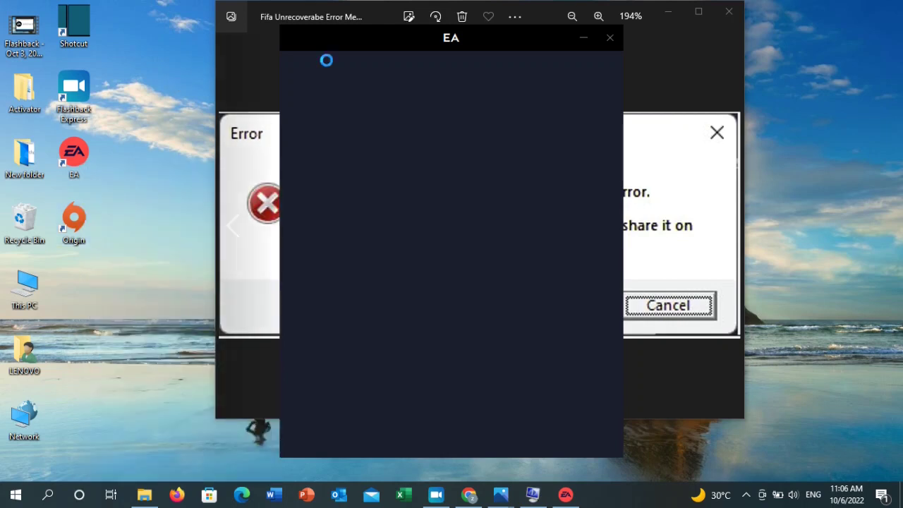
left_click(608, 39)
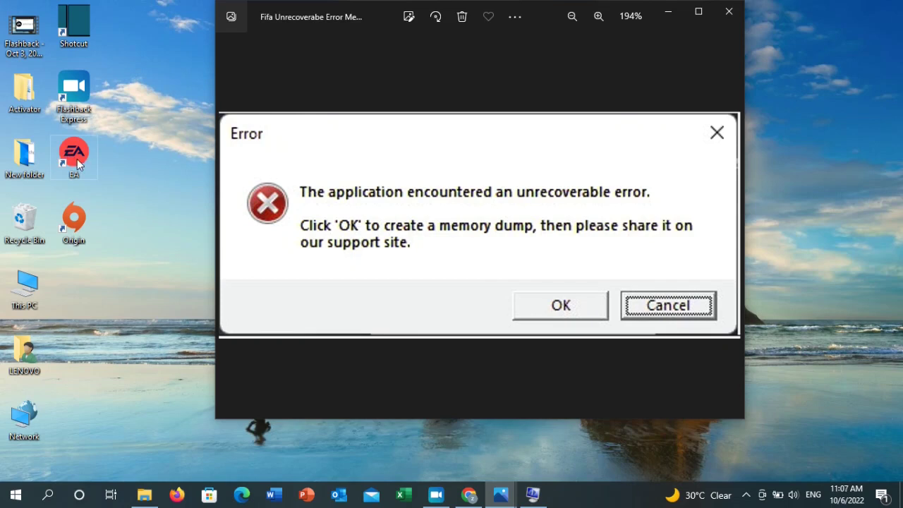
Launch the EA AntiCheat installer via an 'eanticheat' search, then uninstall and reinstall it for FIFA 23.
left_click(48, 497)
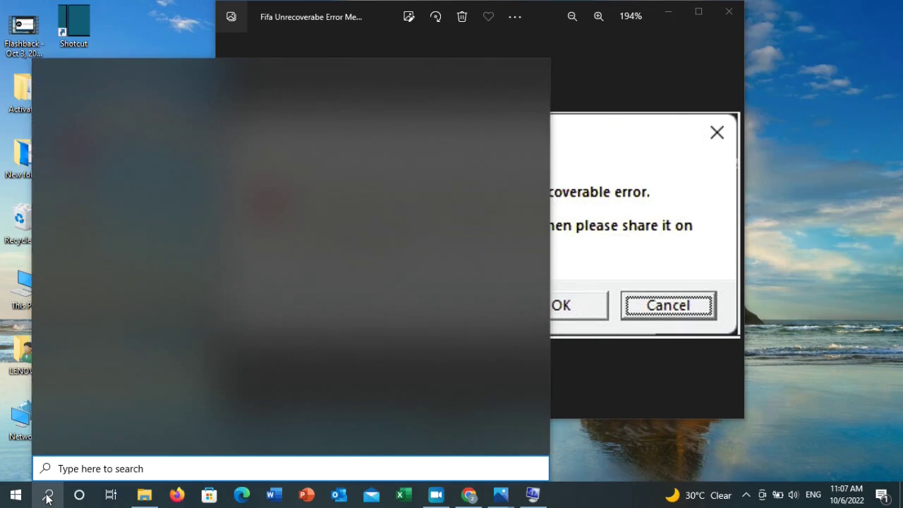
type("eantiche")
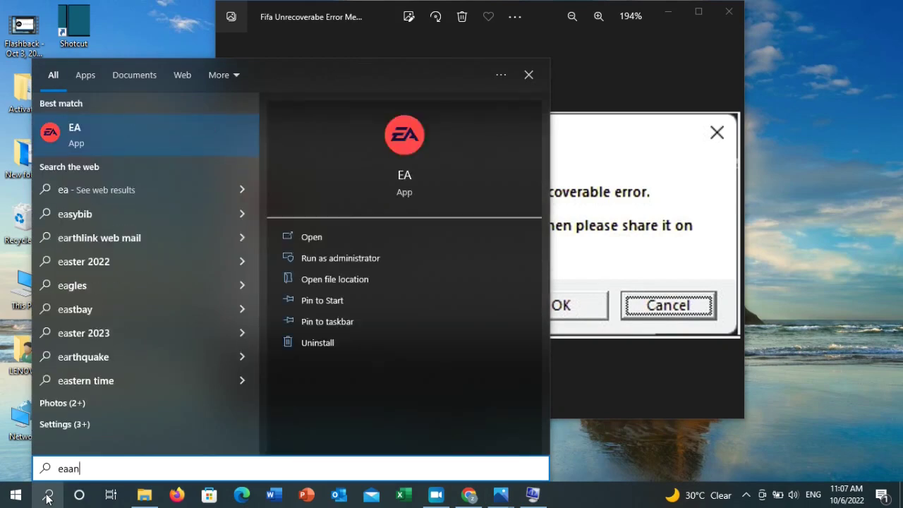
type("at")
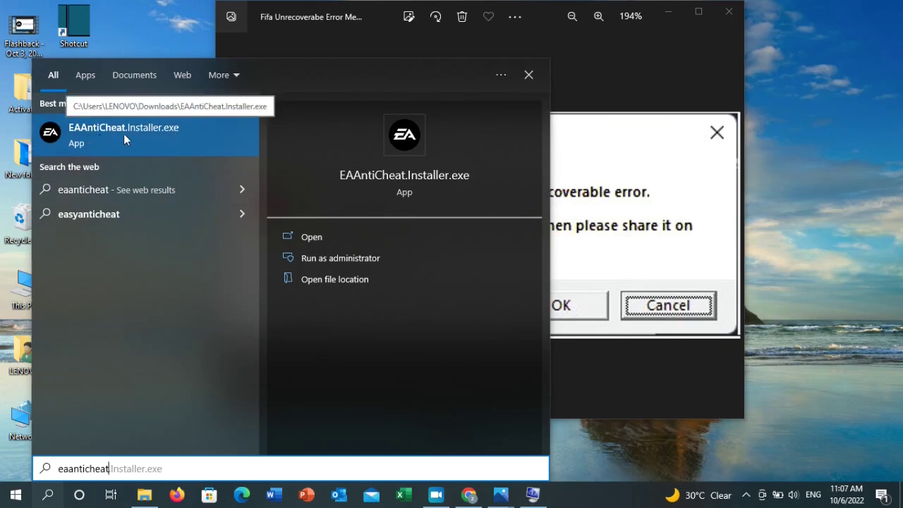
left_click(194, 134)
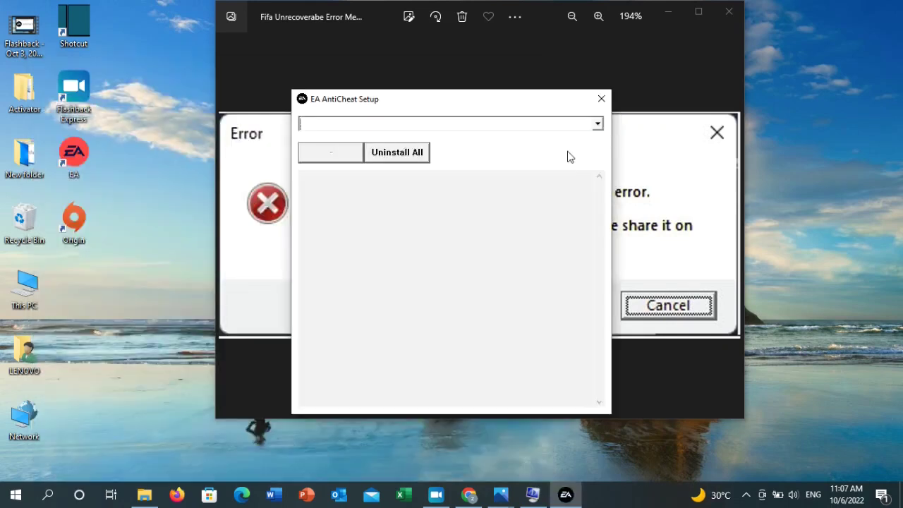
left_click(598, 125)
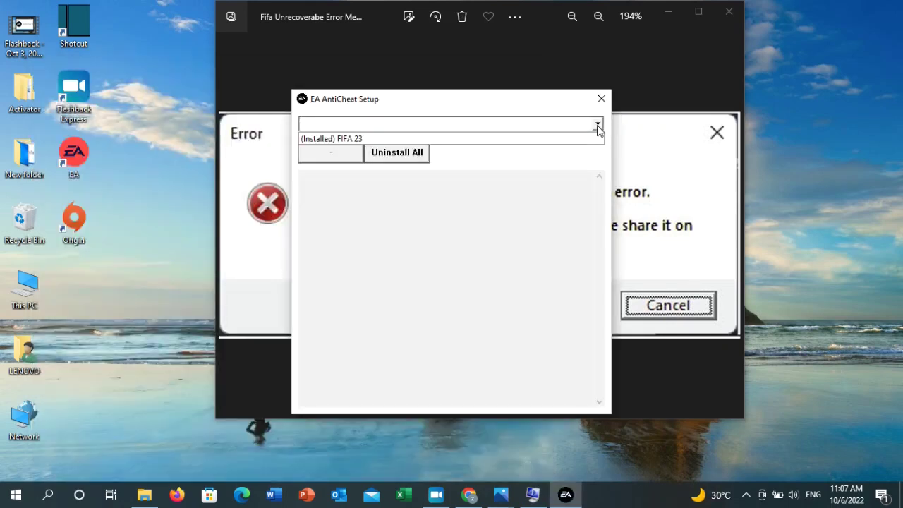
left_click(366, 144)
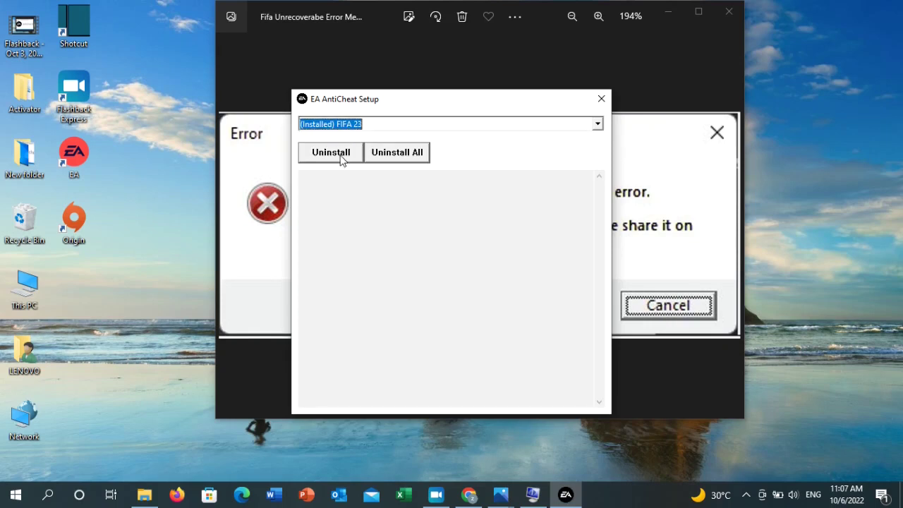
left_click(342, 157)
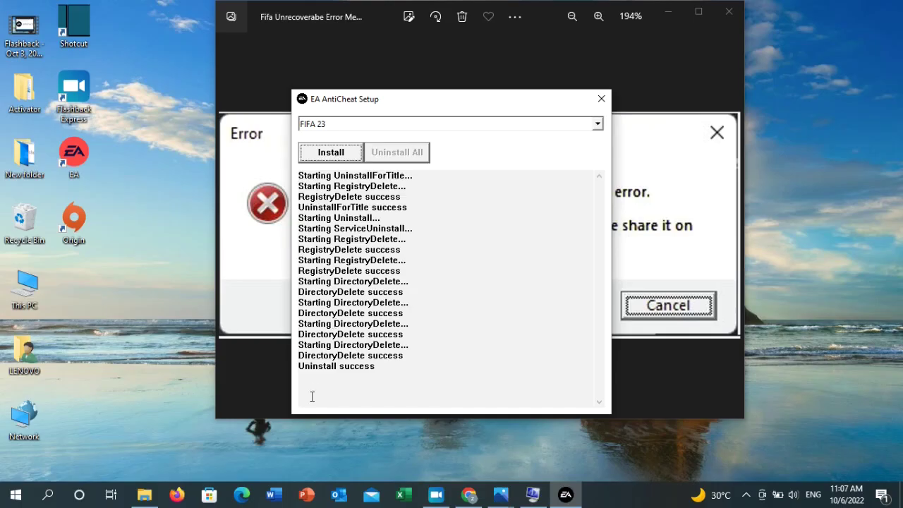
left_click(331, 156)
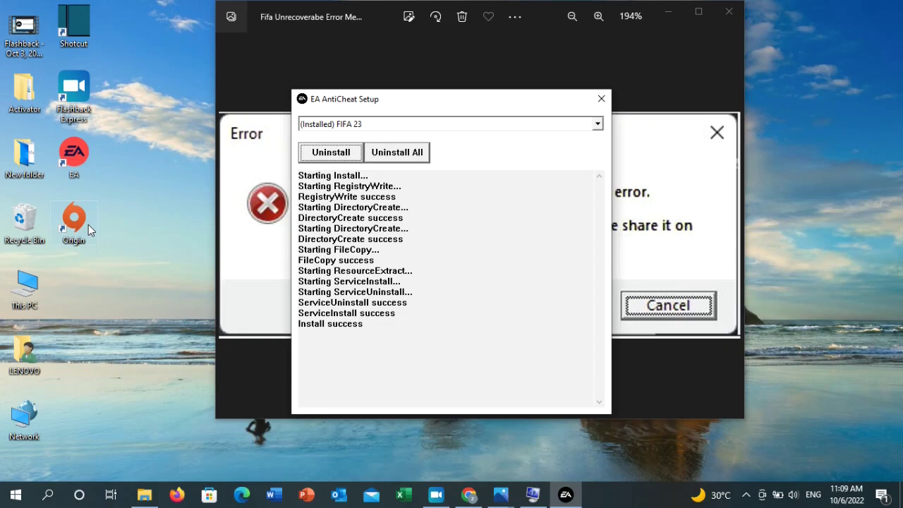
Open Add or remove programs and filter the installed apps by 'faceit'.
left_click(48, 496)
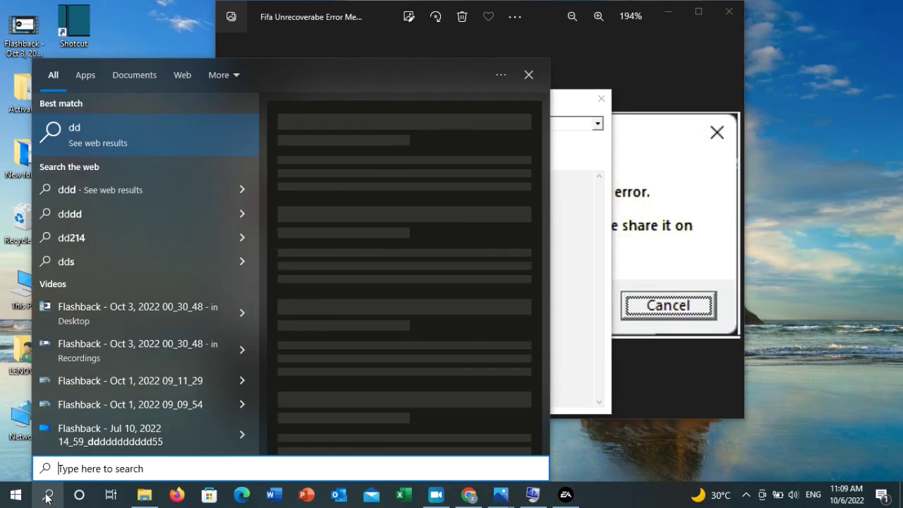
type("add or remove")
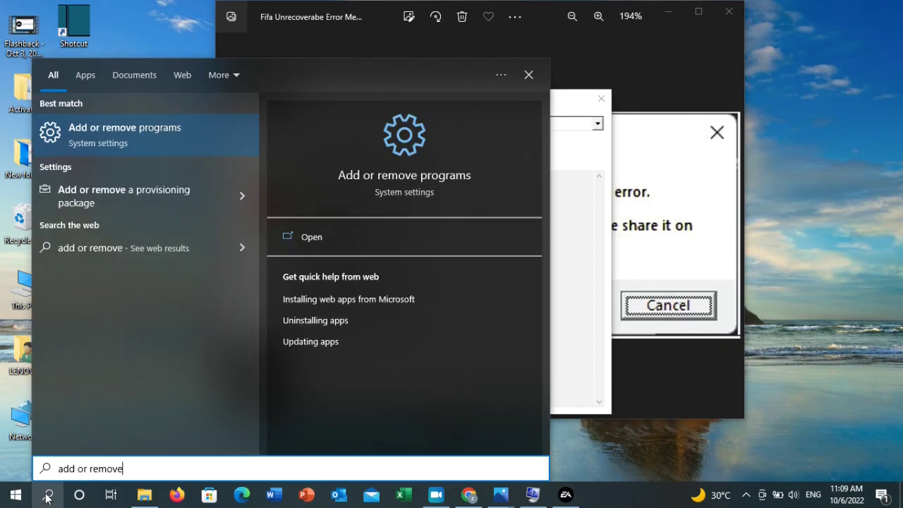
left_click(104, 138)
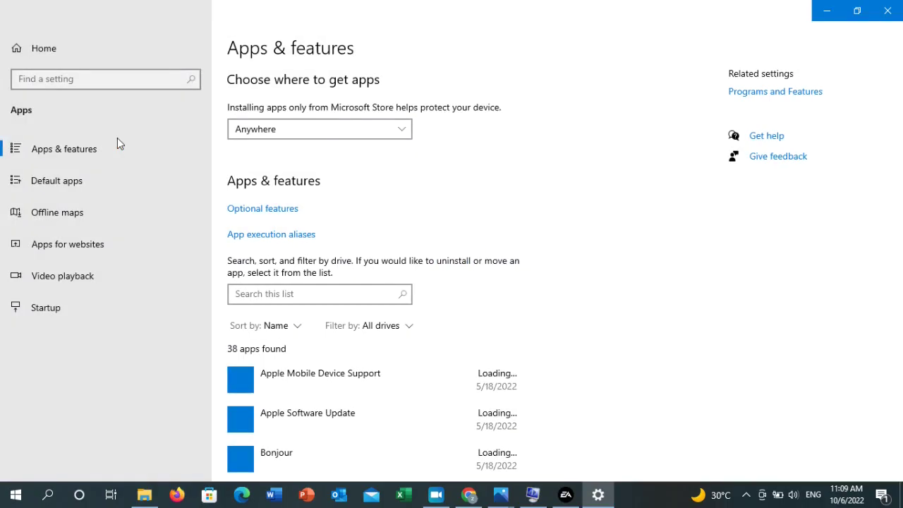
left_click(276, 297)
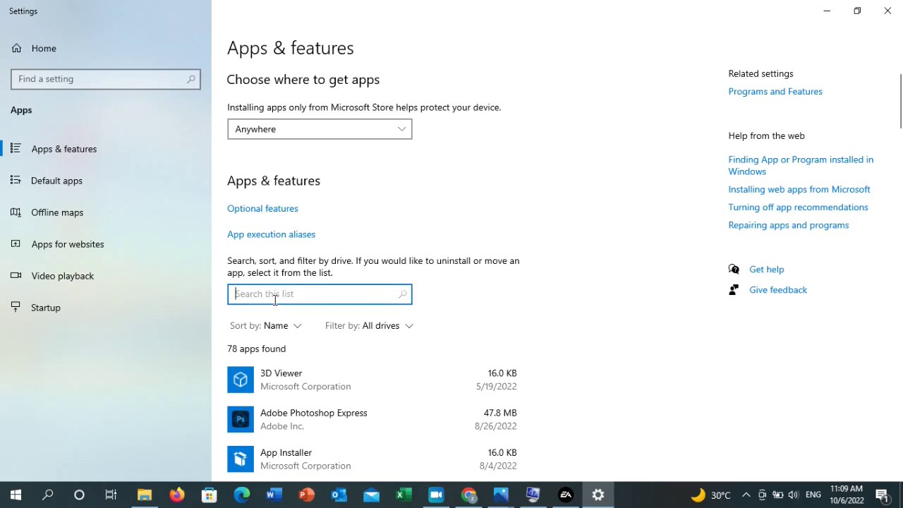
type("faceit")
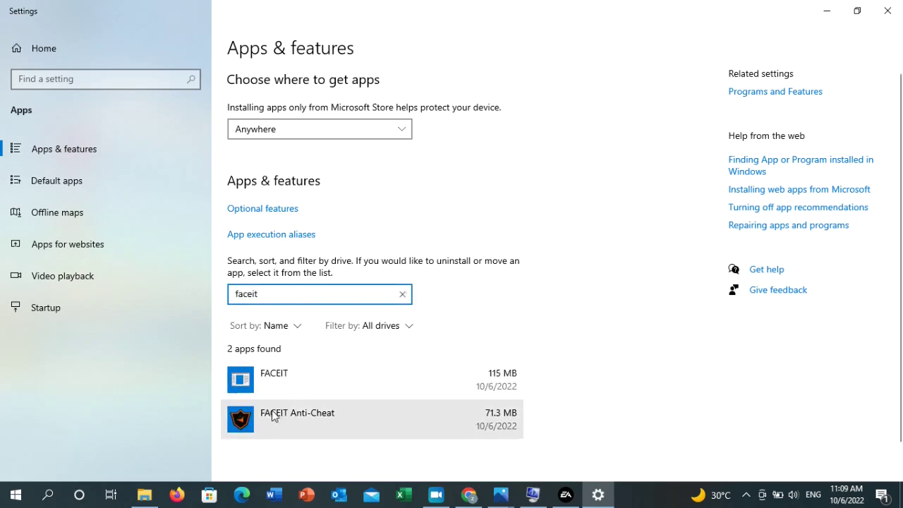
Uninstall FACEIT Anti-Cheat, confirming complete removal of FACEIT AC.
left_click(323, 422)
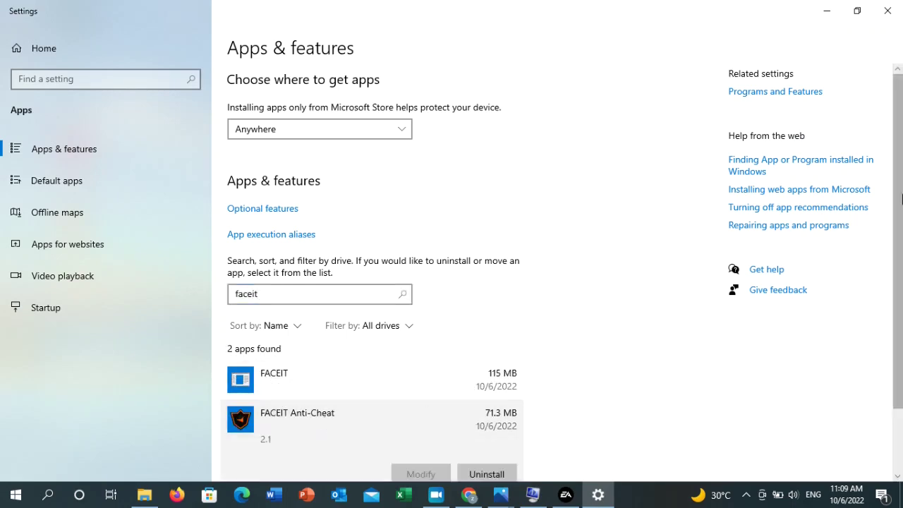
left_click_drag(896, 197, 900, 260)
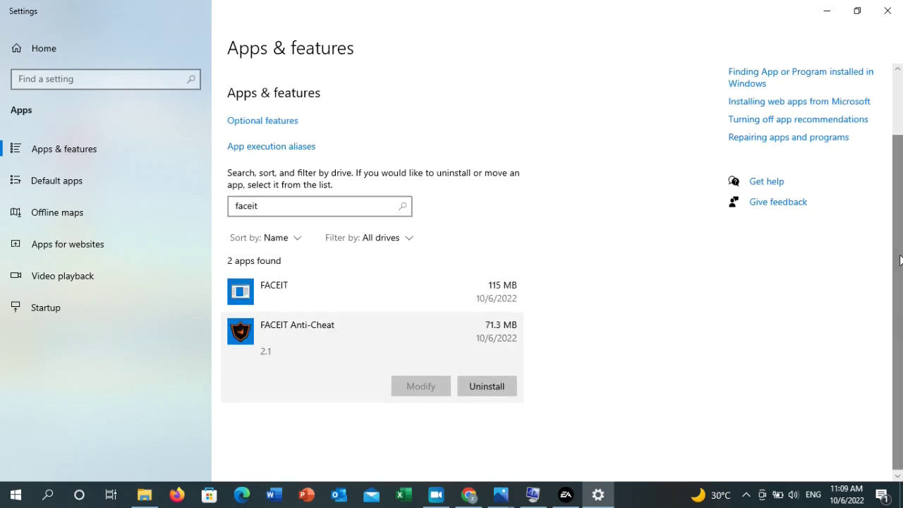
left_click(476, 391)
left_click(547, 359)
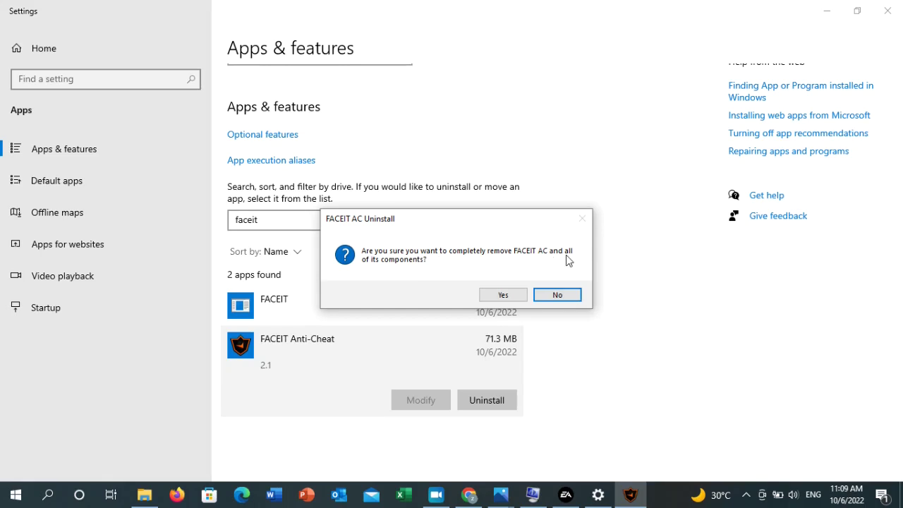
left_click(505, 296)
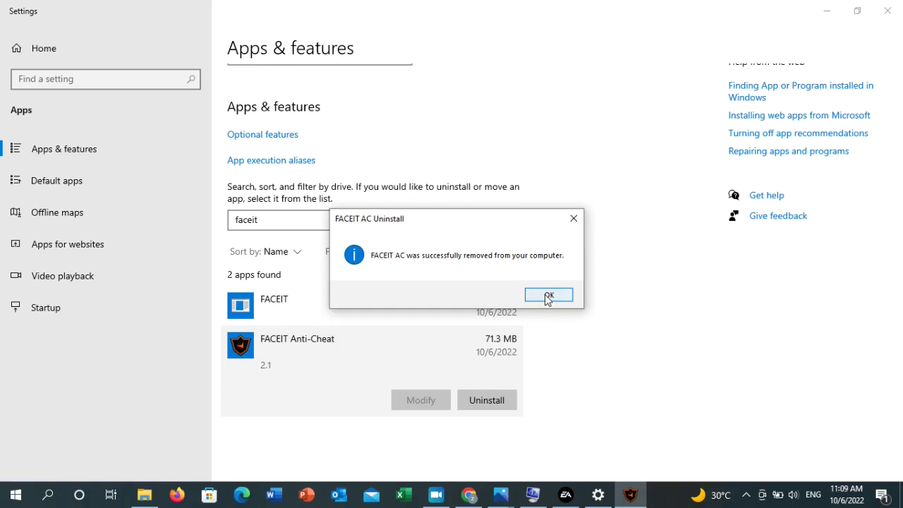
left_click(548, 295)
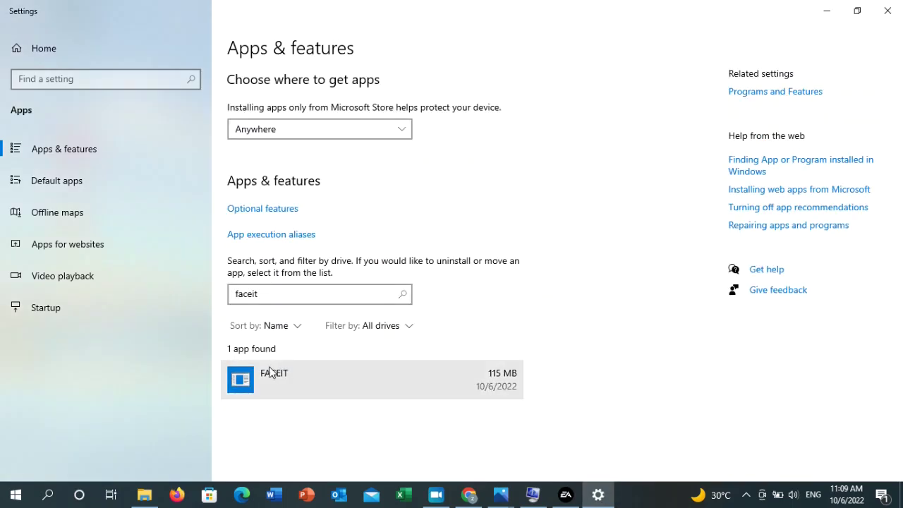
Uninstall the FACEIT app and confirm the removal.
left_click(276, 384)
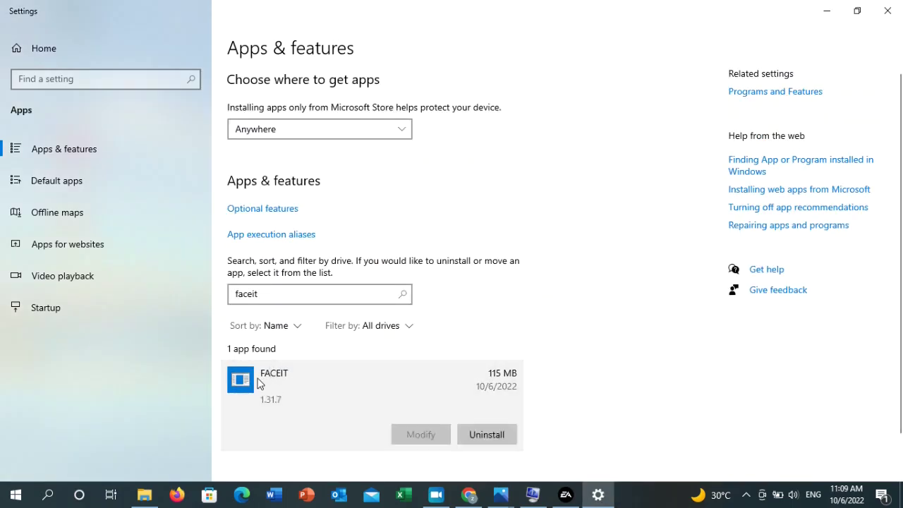
left_click(502, 435)
left_click(553, 400)
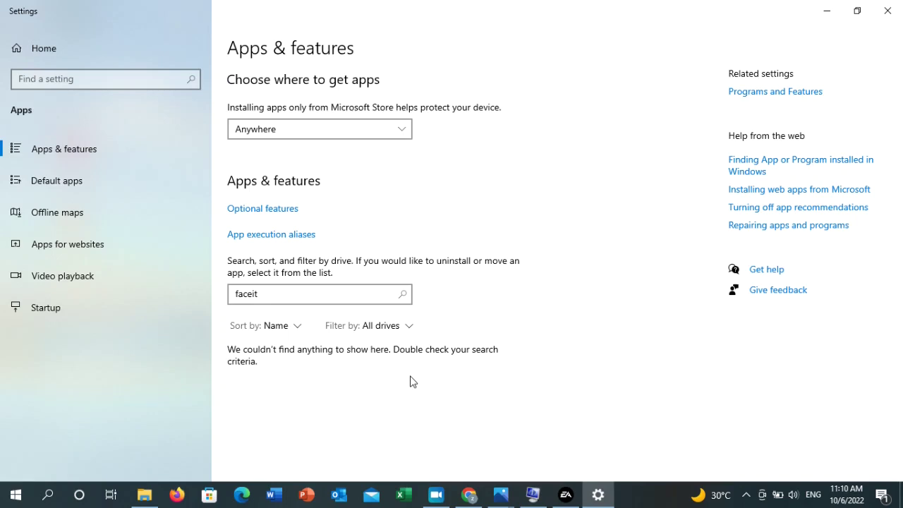
Google 'faceit anti cheat download' and download the 64-bit installer from the FACEIT Anti-Cheat page.
left_click(469, 495)
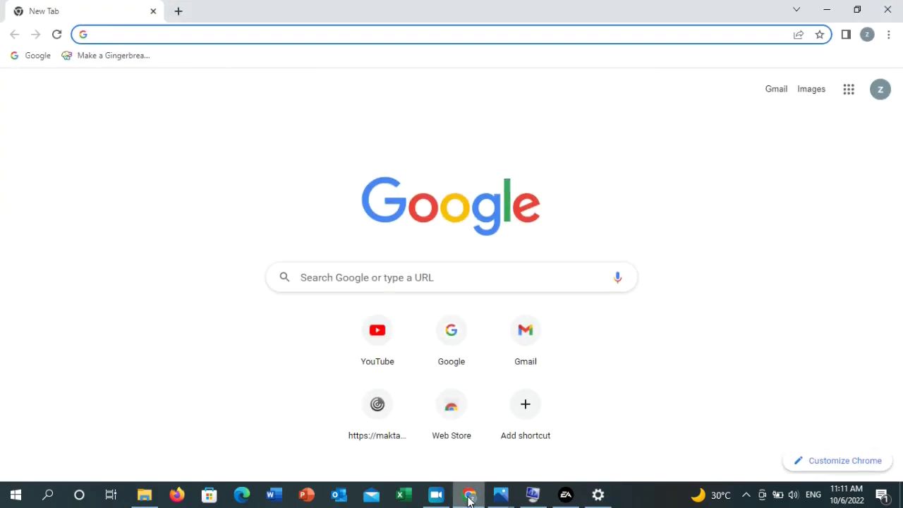
left_click(327, 282)
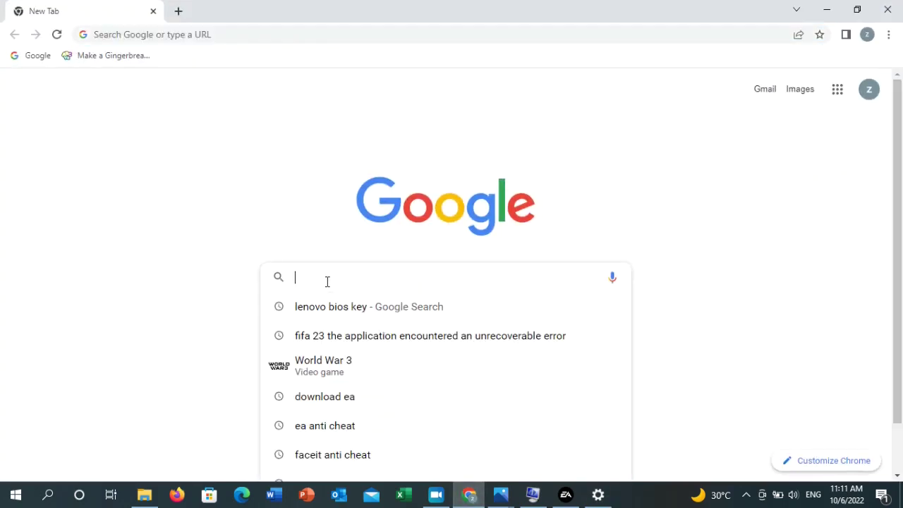
type("faceit anticheat dow")
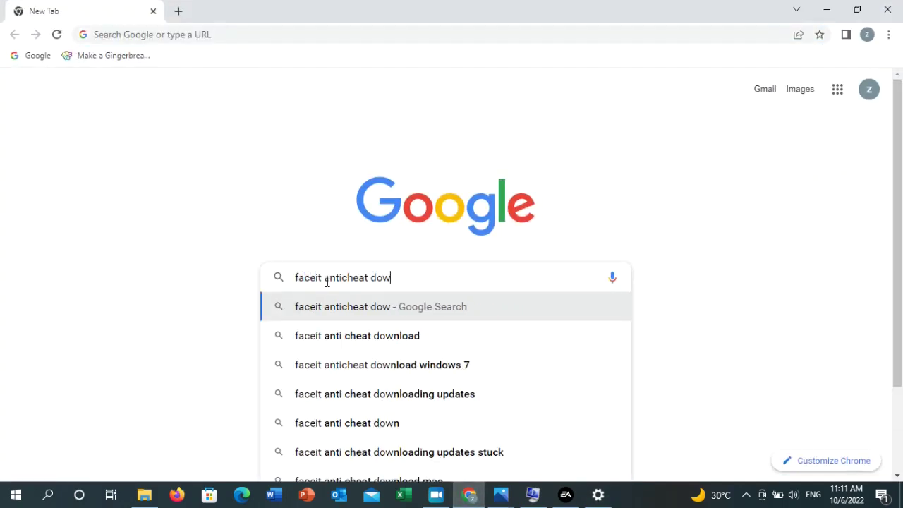
left_click(372, 339)
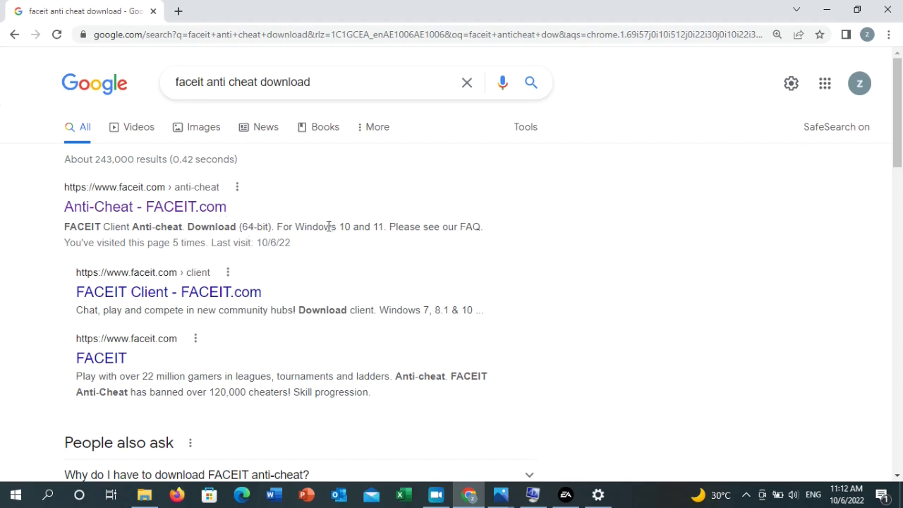
left_click(224, 208)
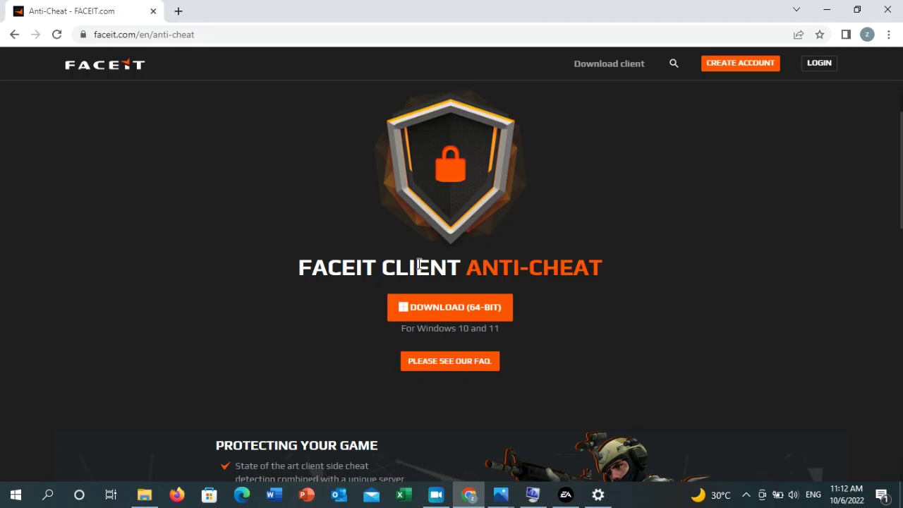
left_click(428, 310)
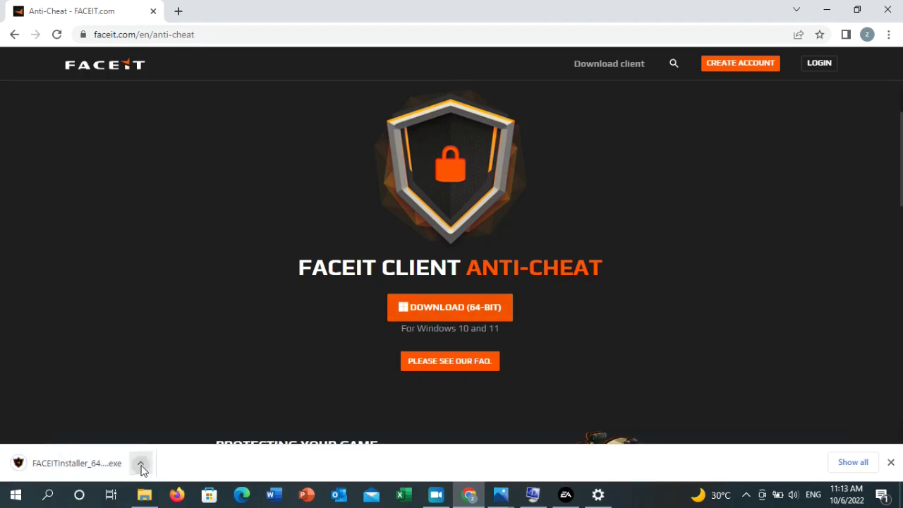
Run the installer, accept the licence, skip the desktop shortcut, and install FACEIT AC.
left_click(141, 467)
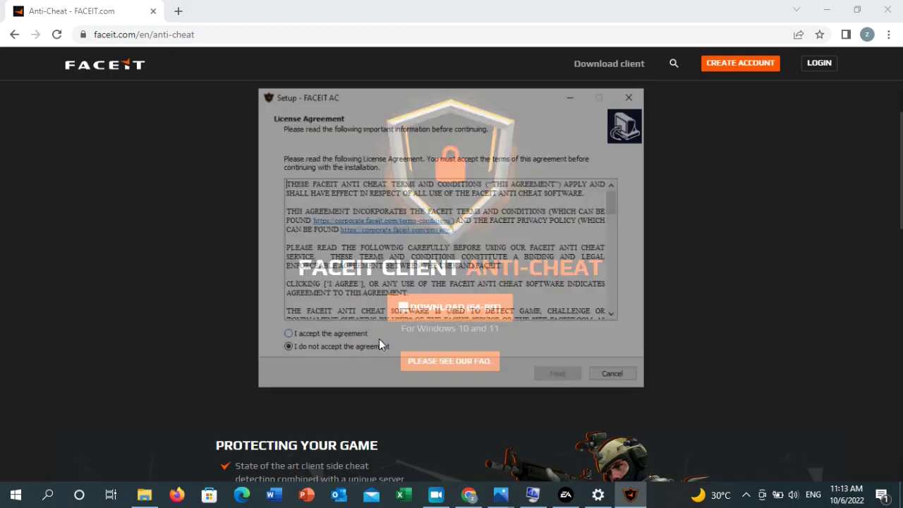
left_click(285, 337)
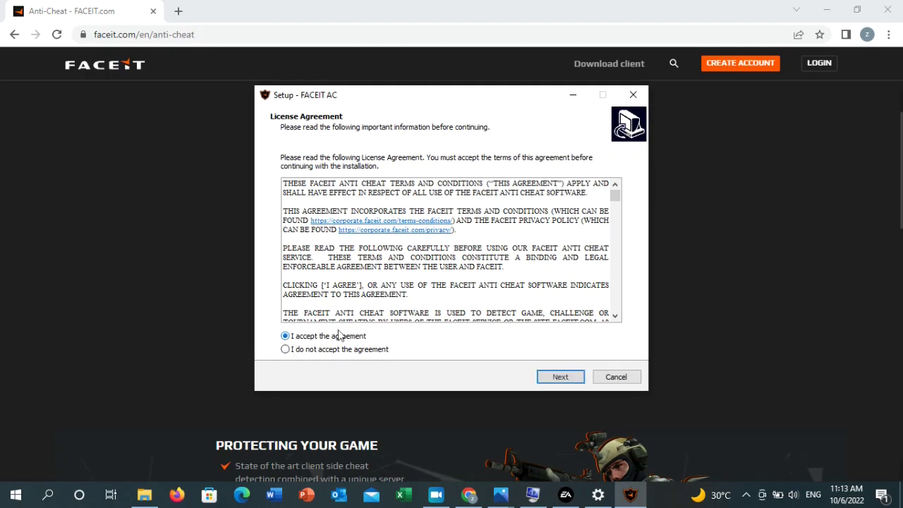
left_click(560, 378)
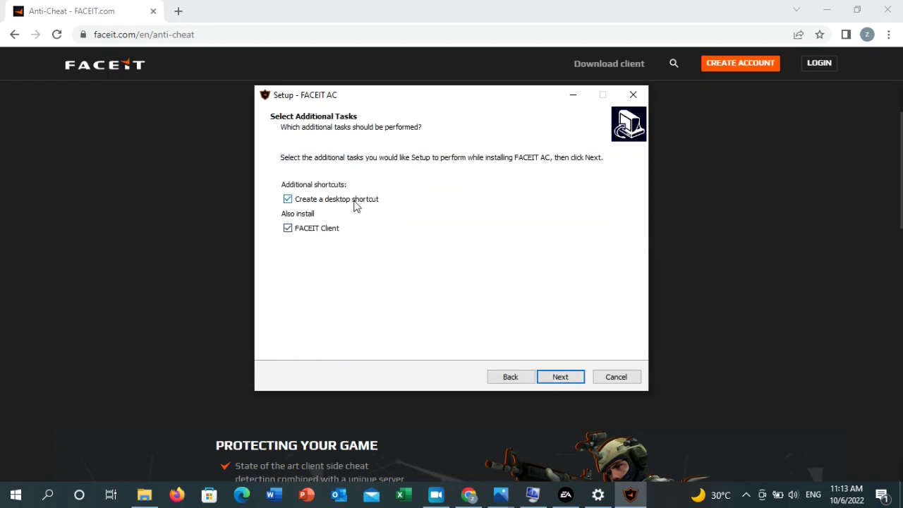
left_click(289, 201)
left_click(565, 379)
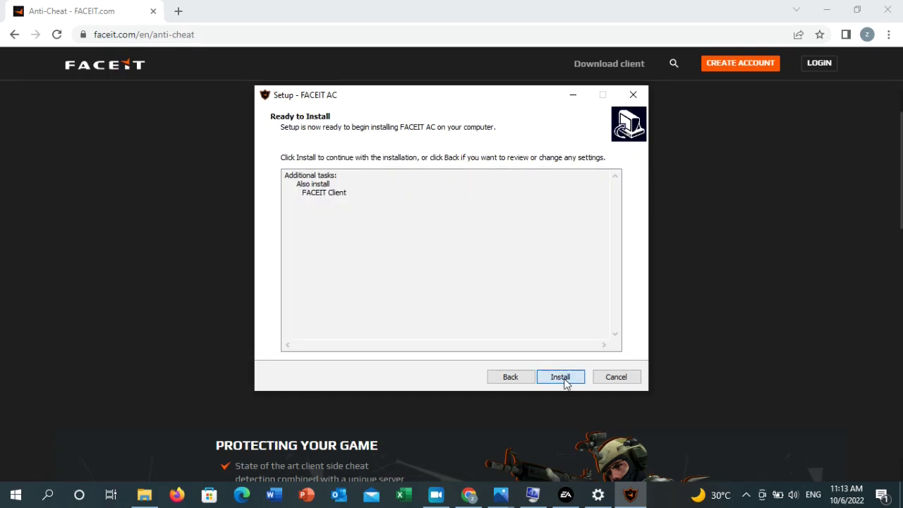
left_click(561, 378)
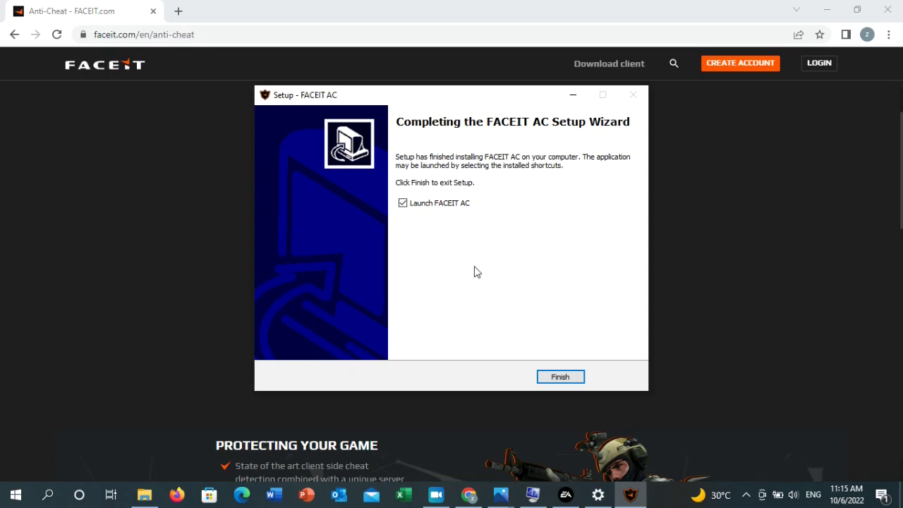
left_click(564, 376)
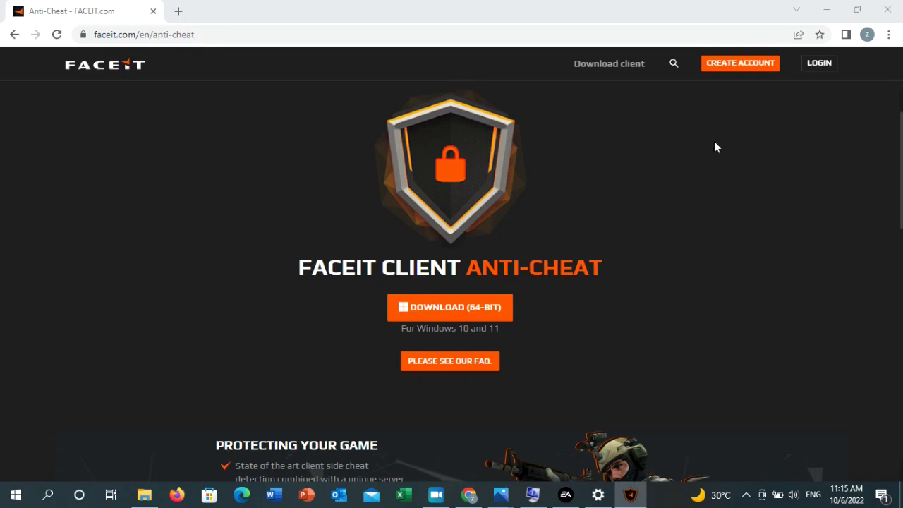
Minimize Chrome and the Settings window to reveal the desktop.
left_click(829, 11)
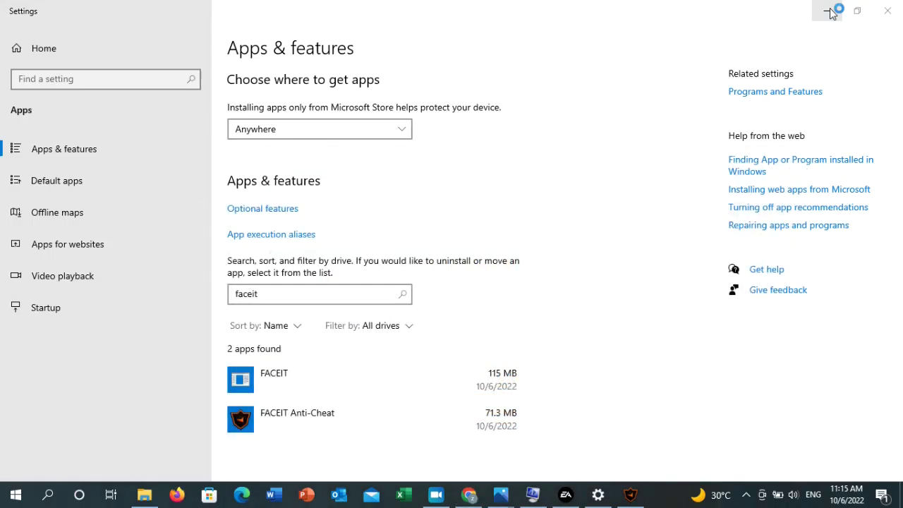
left_click(830, 13)
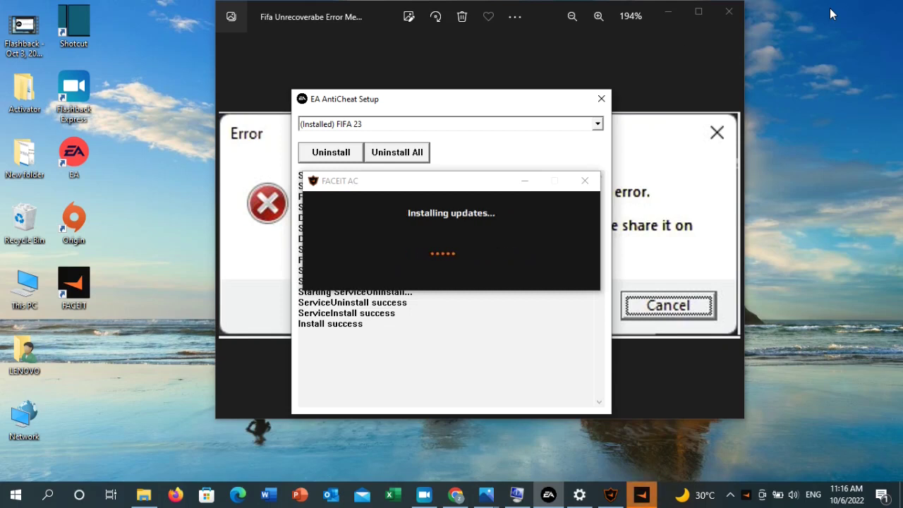
Launch System Information through a msinfo32 search to view the System Summary.
left_click(49, 498)
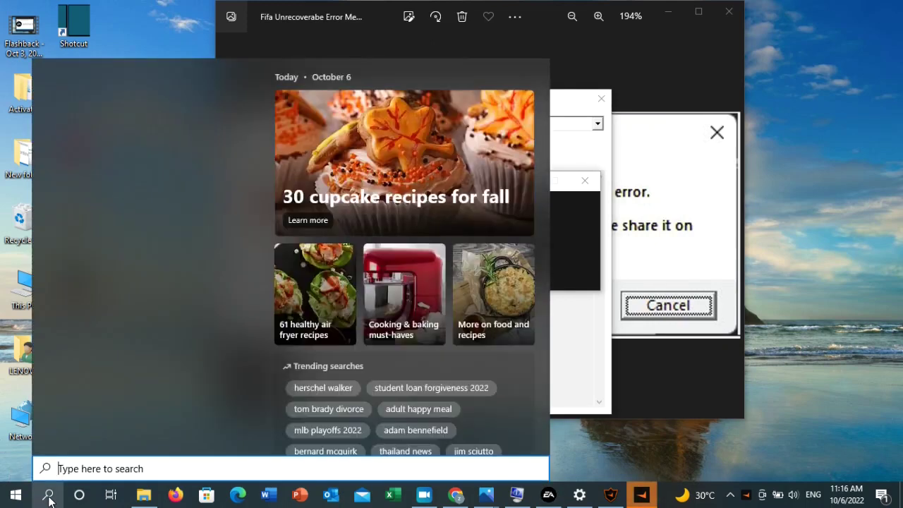
type("msinf")
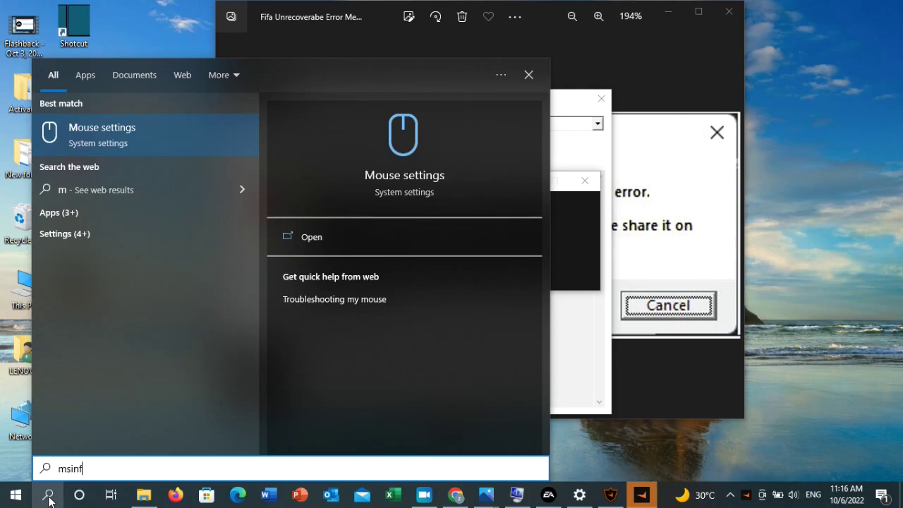
type("o32")
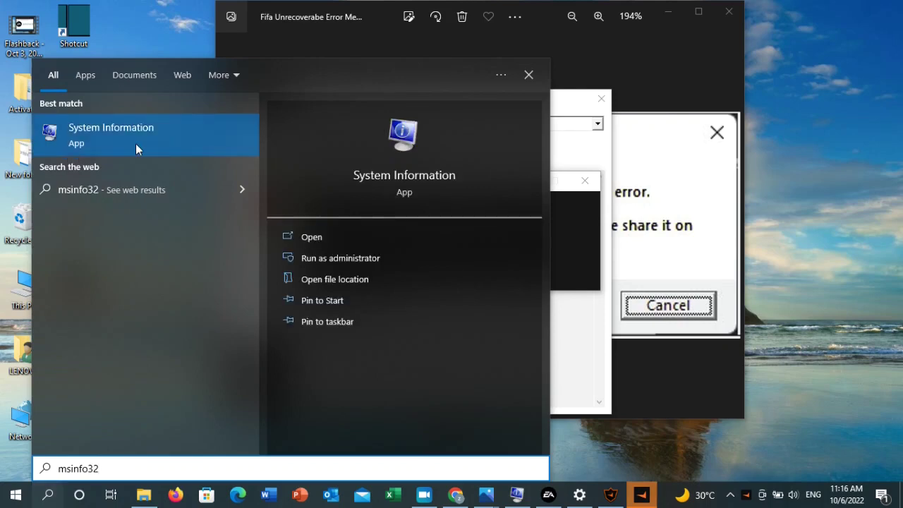
left_click(106, 132)
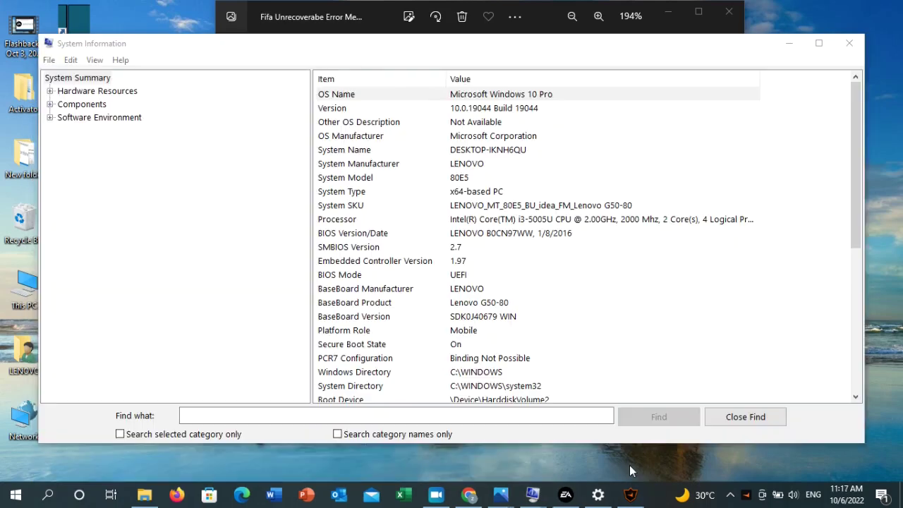